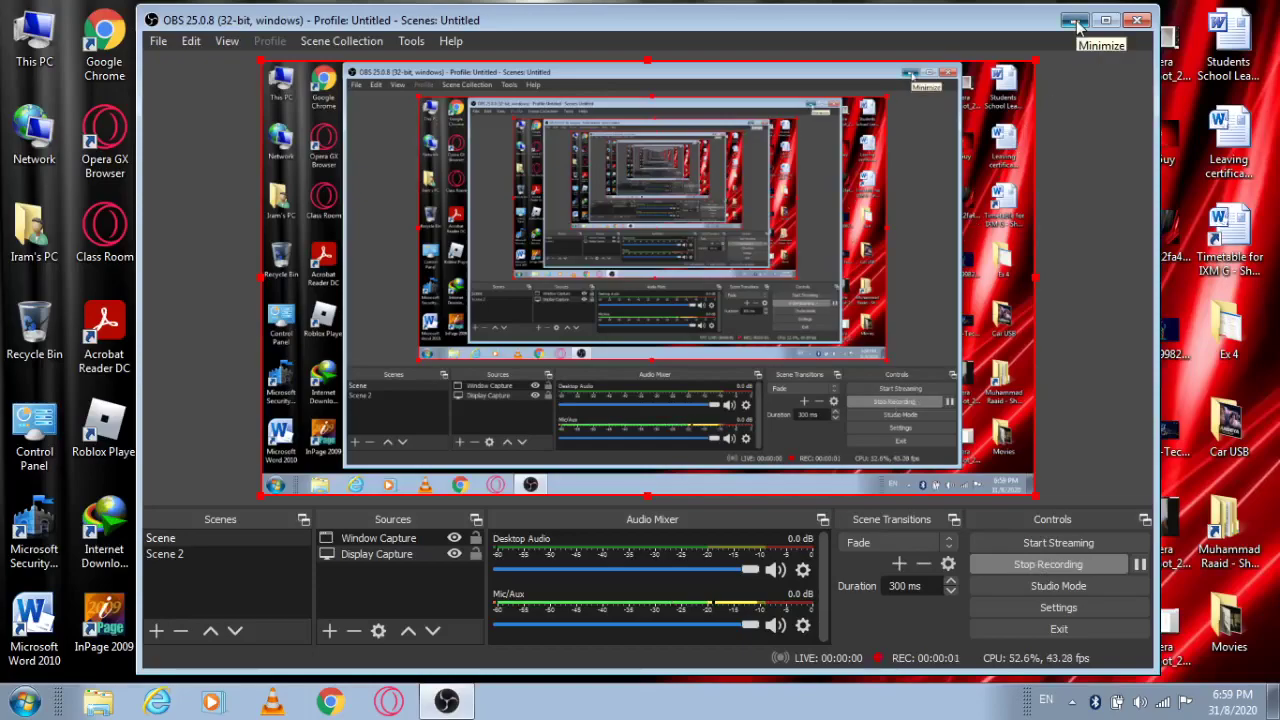
Minimize the OBS Studio window so the Windows 7 desktop shows.
left_click(1075, 22)
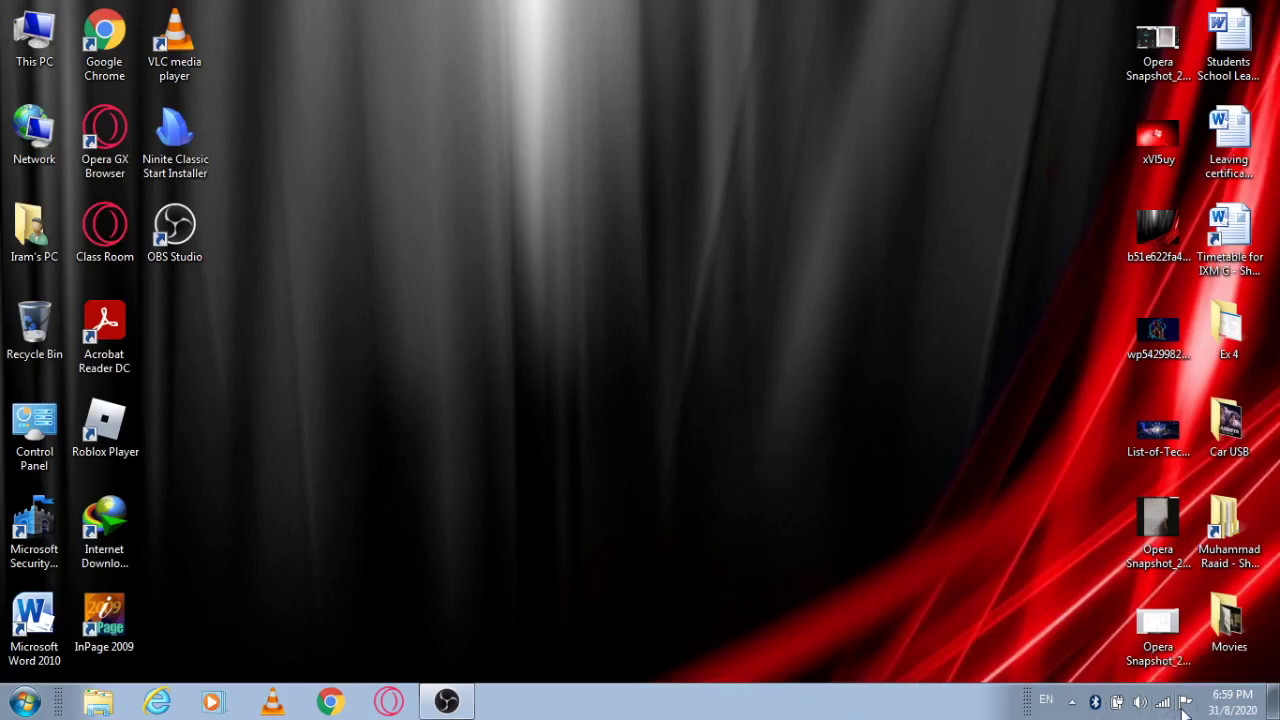
left_click(1185, 703)
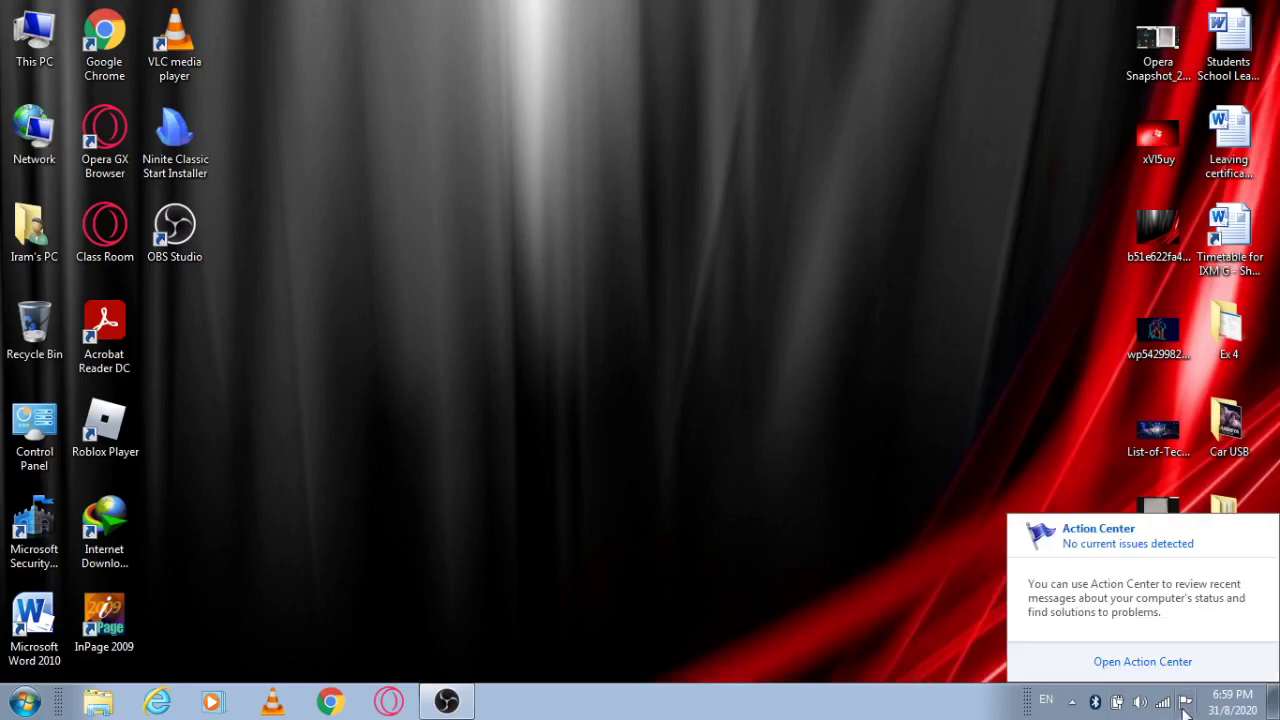
left_click(1185, 703)
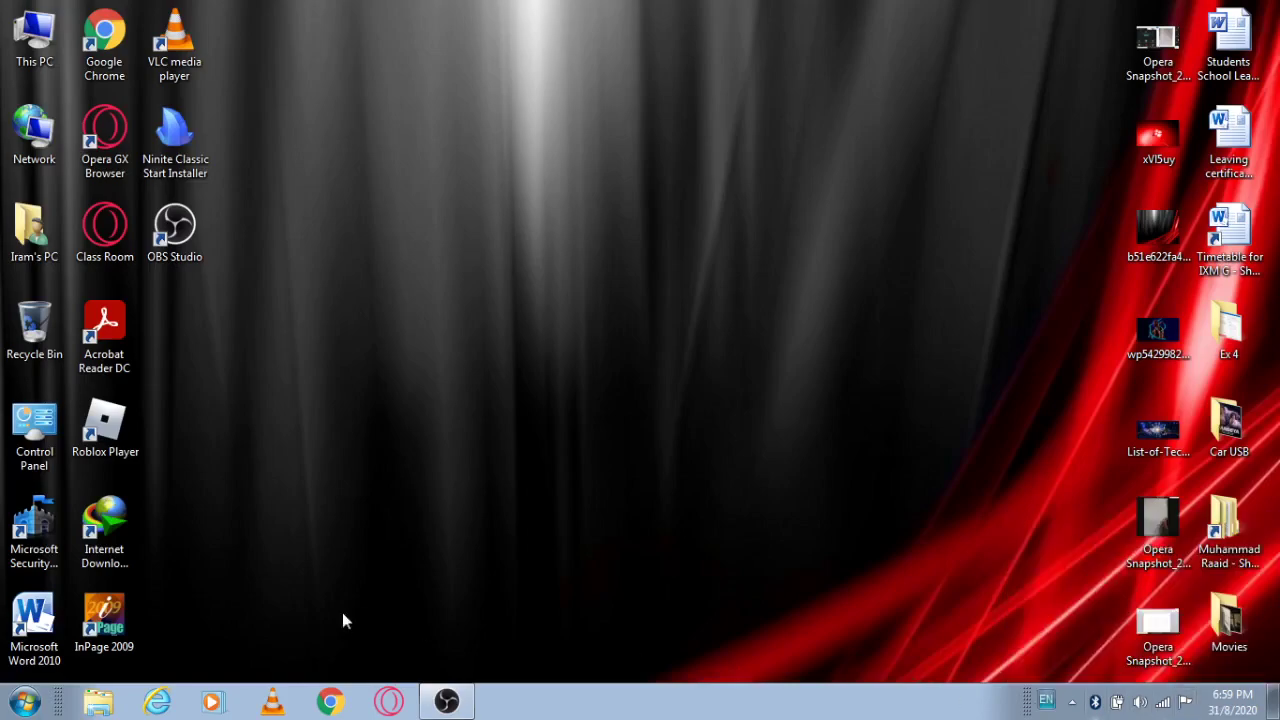
left_click(26, 702)
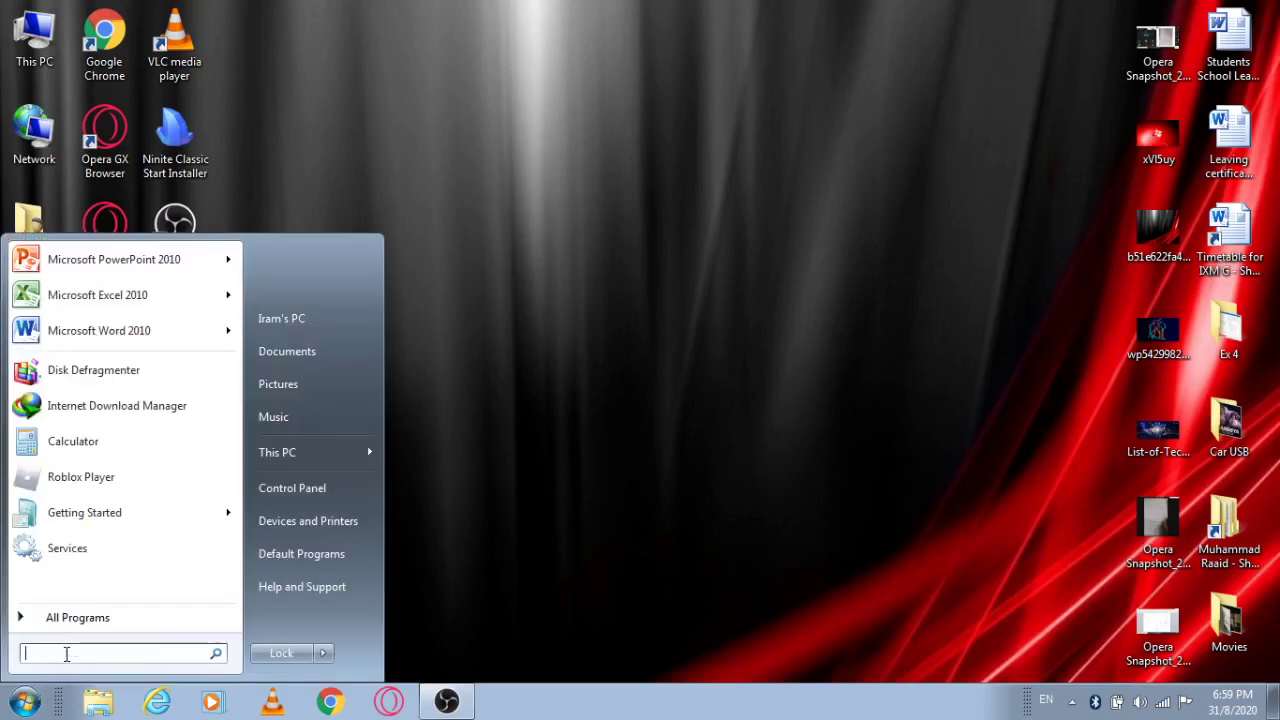
type("Ac")
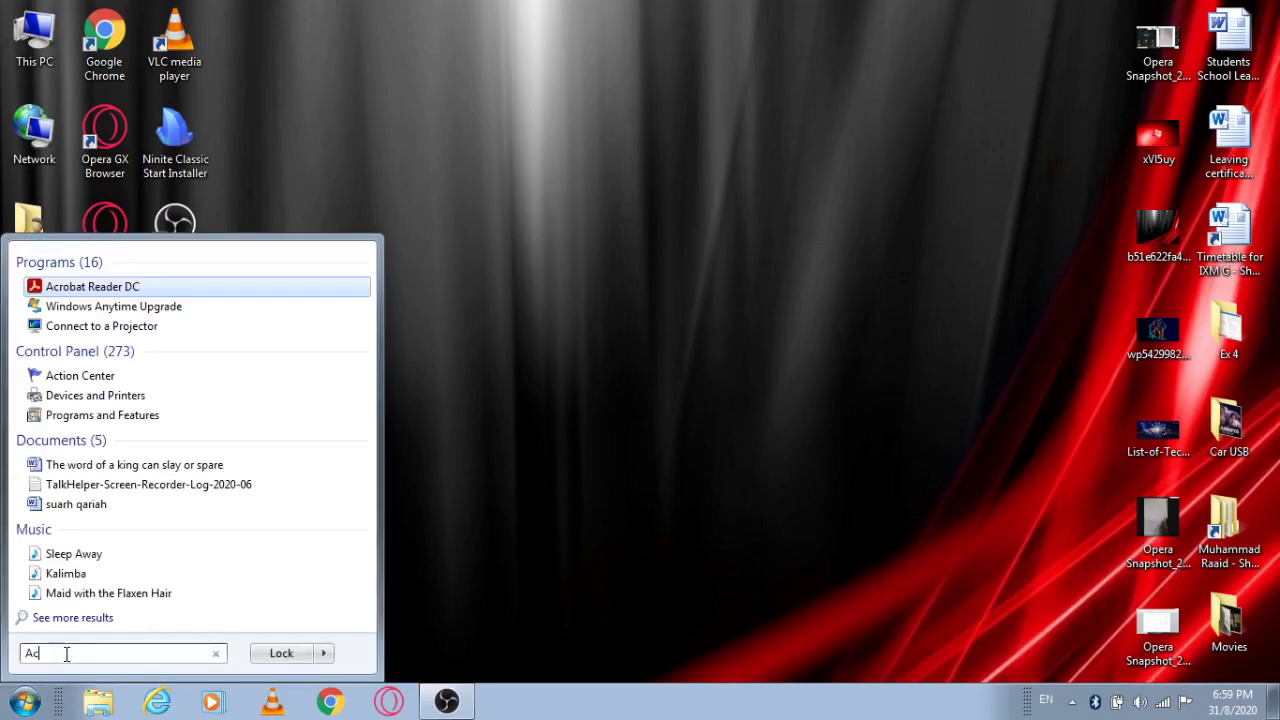
type("tion")
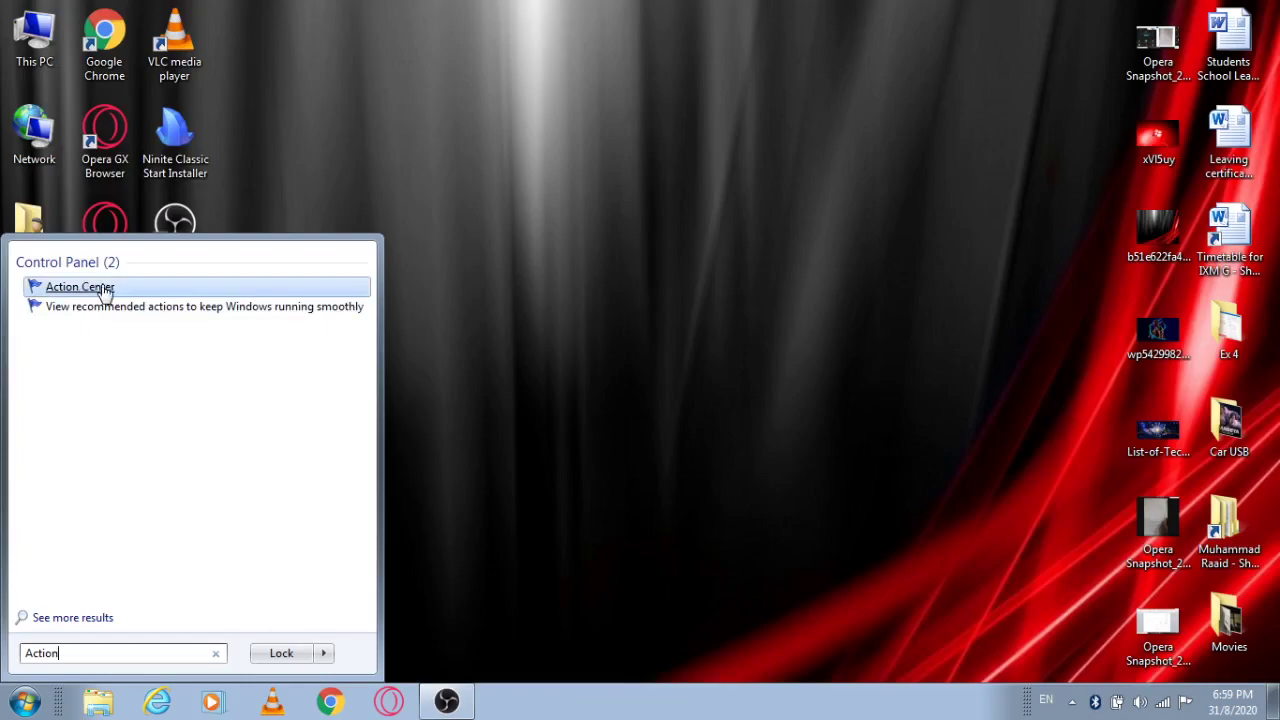
left_click(33, 710)
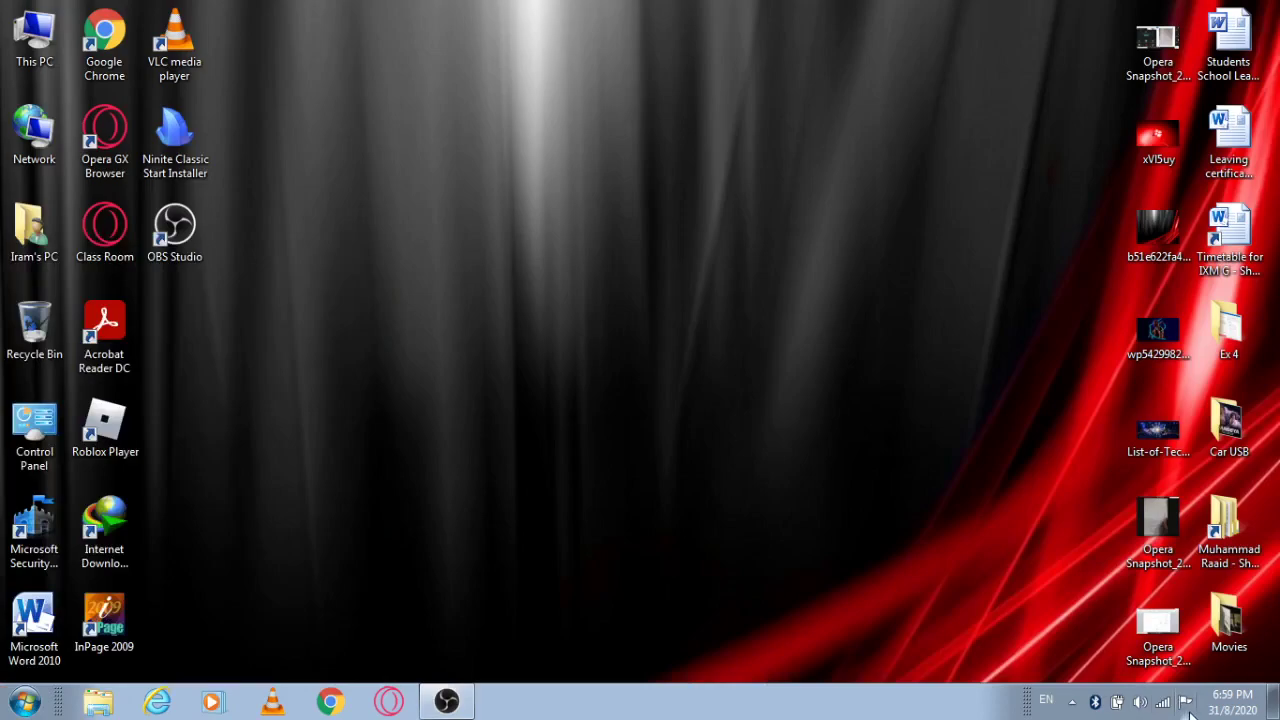
Open the full Action Center window from the tray flag's flyout.
left_click(1188, 708)
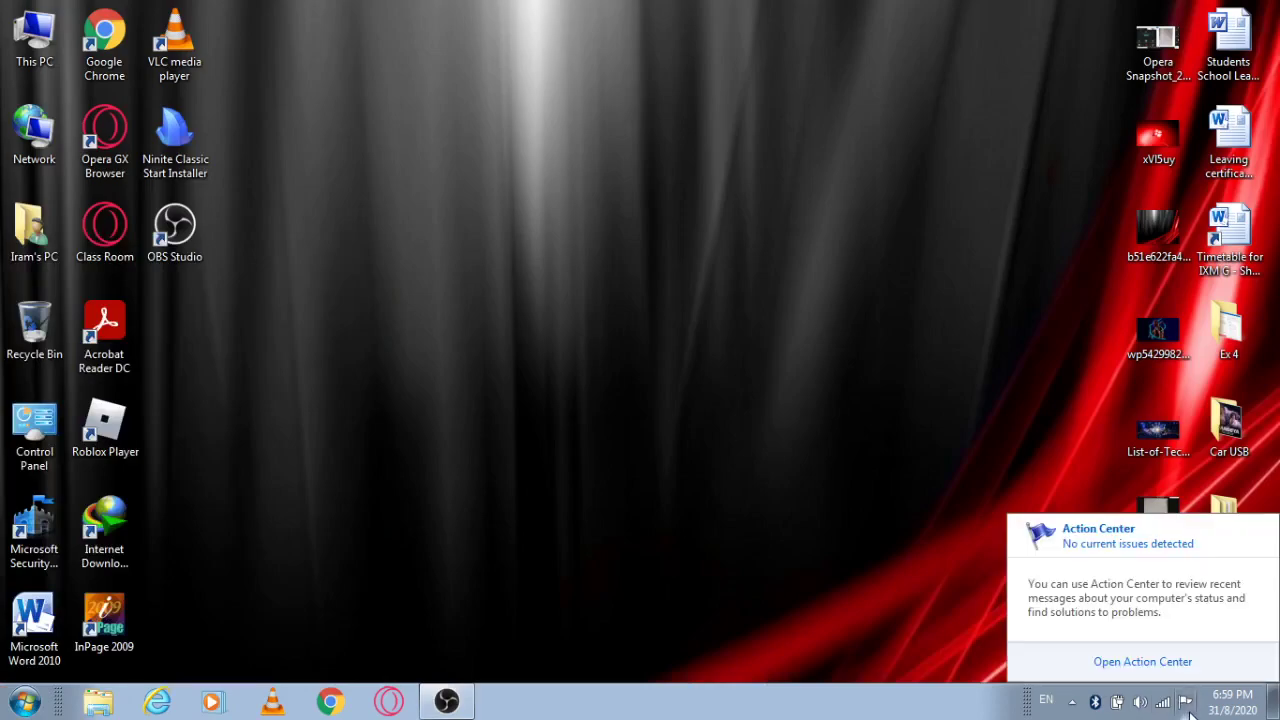
left_click(1143, 662)
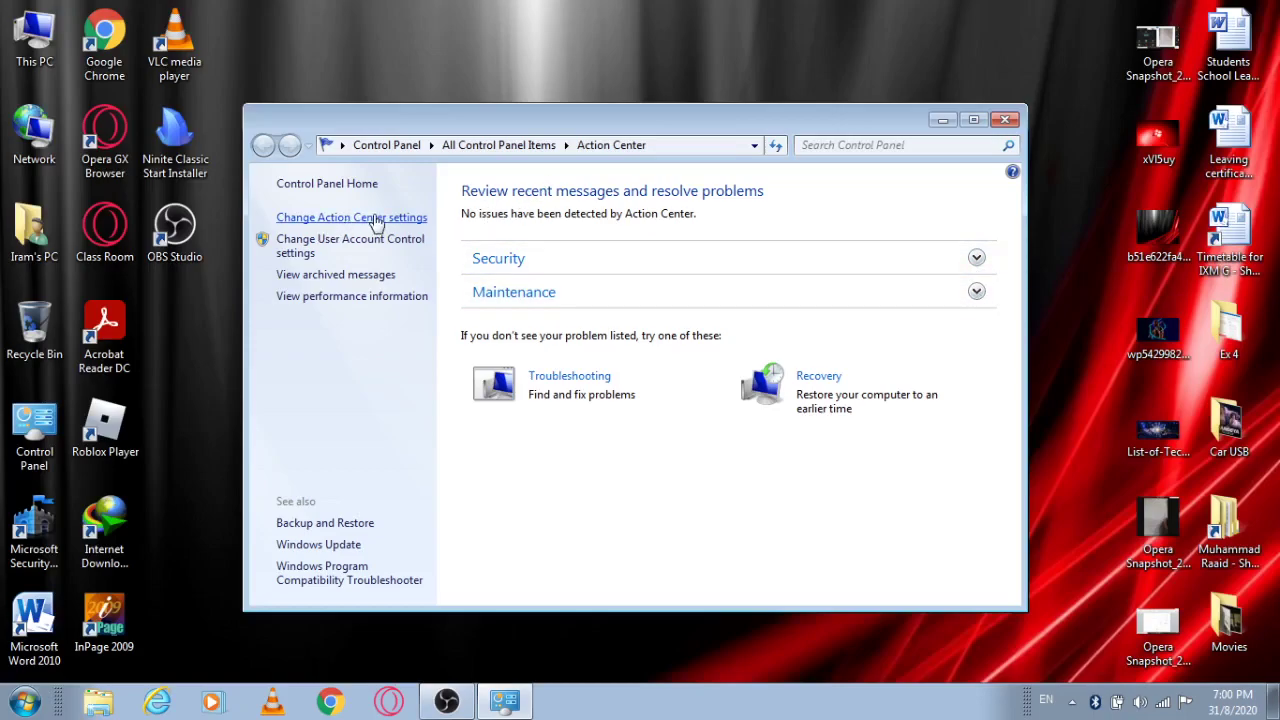
In Change Action Center settings, check all nine security and maintenance message boxes.
left_click(377, 219)
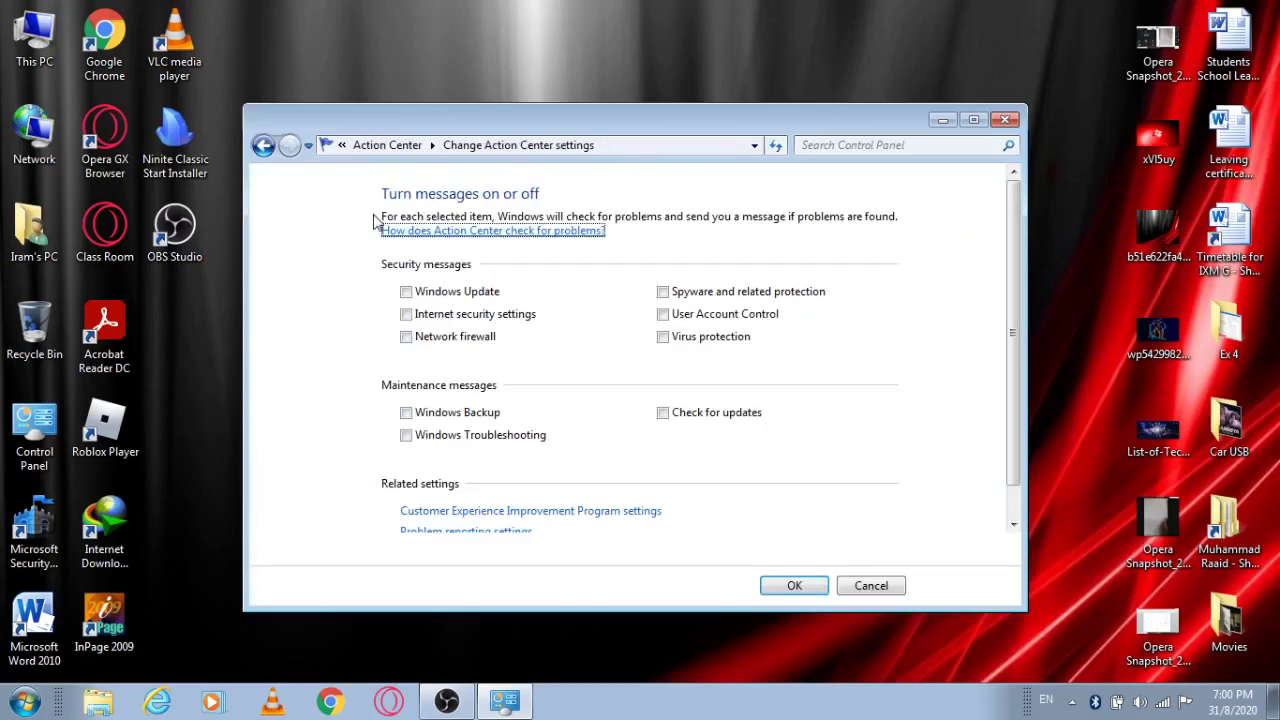
left_click(406, 292)
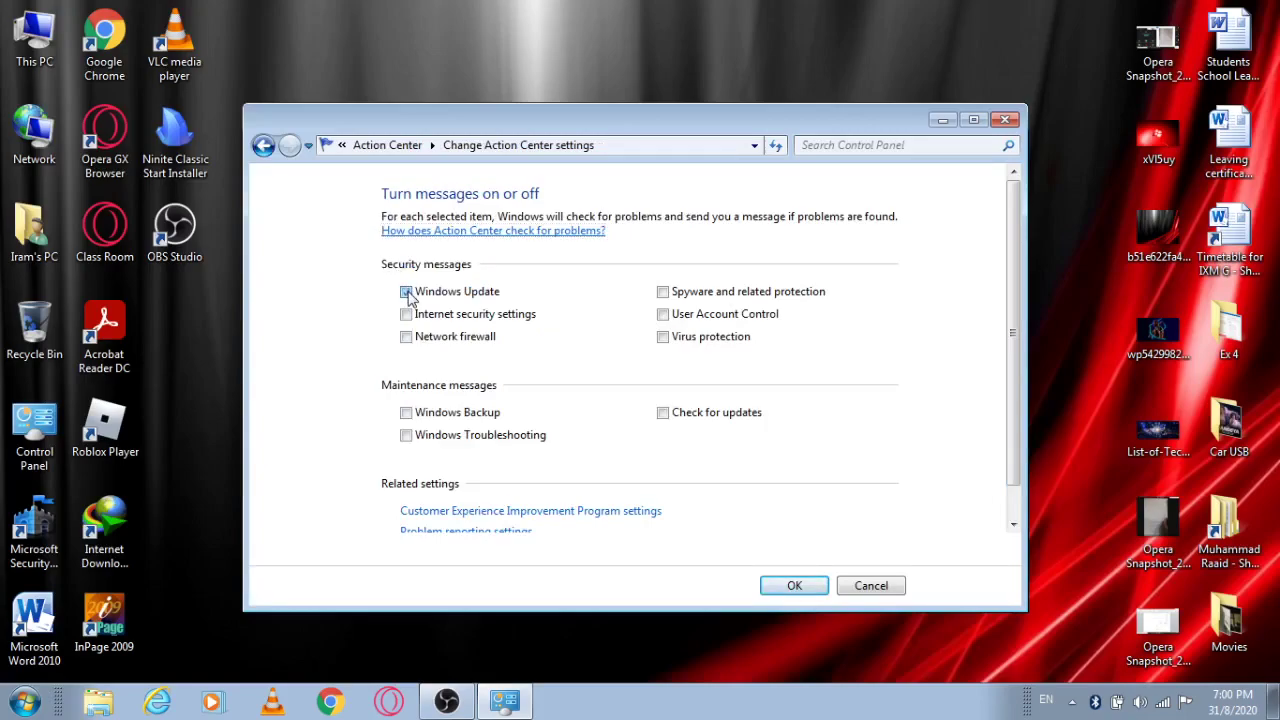
left_click(406, 314)
left_click(406, 337)
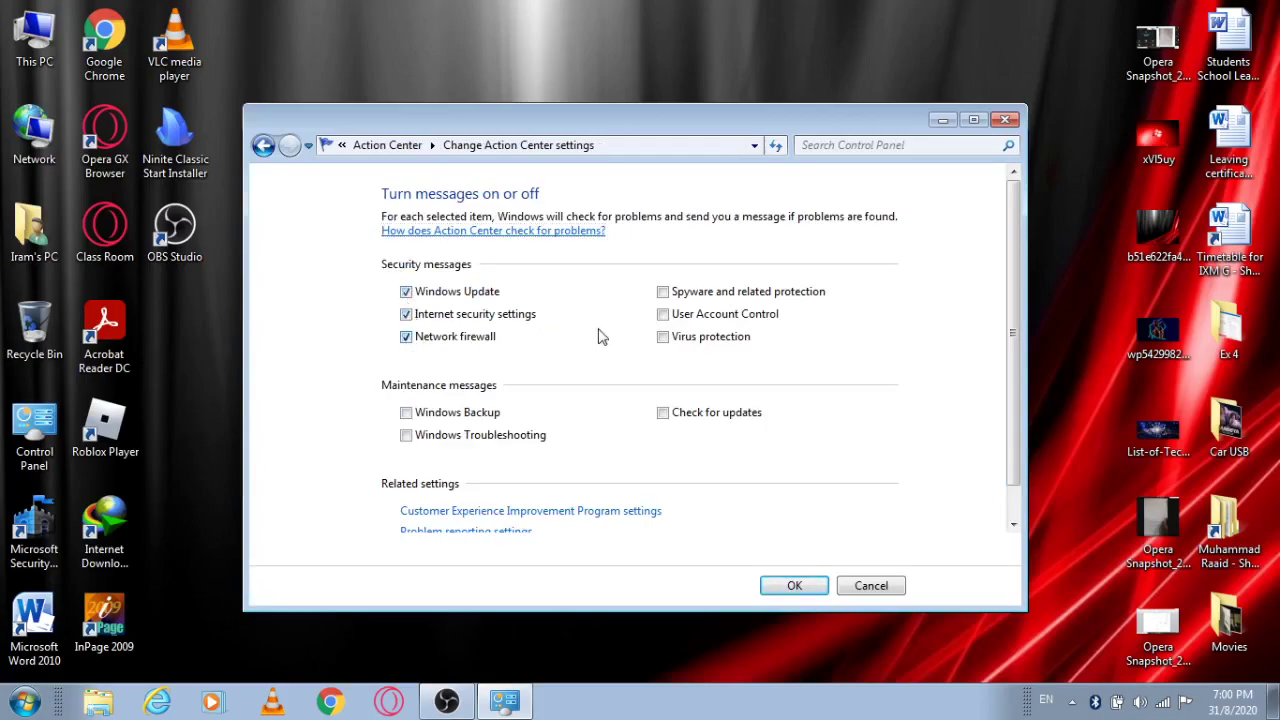
left_click(663, 292)
left_click(663, 314)
left_click(663, 337)
left_click(663, 413)
left_click(406, 413)
left_click(406, 435)
Uncheck all nine message boxes and save the settings with OK.
left_click(406, 292)
left_click(406, 314)
left_click(406, 337)
left_click(663, 292)
left_click(663, 314)
left_click(663, 337)
left_click(663, 413)
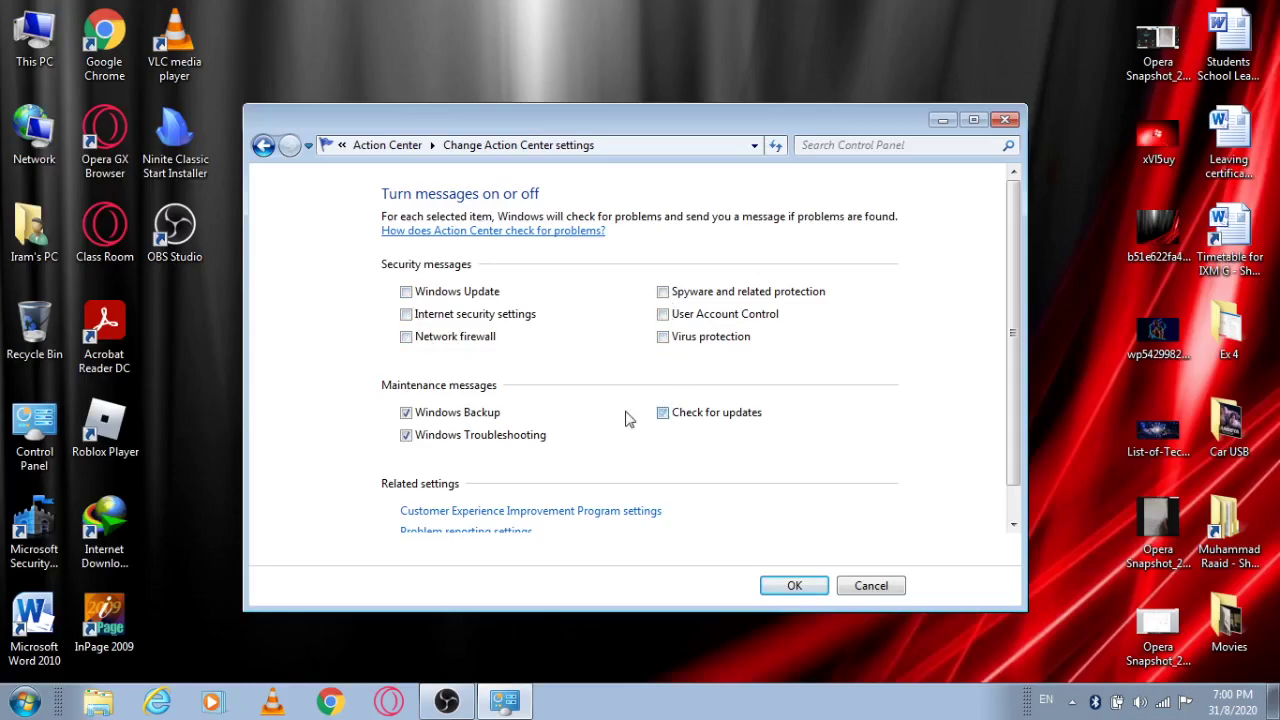
left_click(406, 413)
left_click(406, 436)
left_click(792, 586)
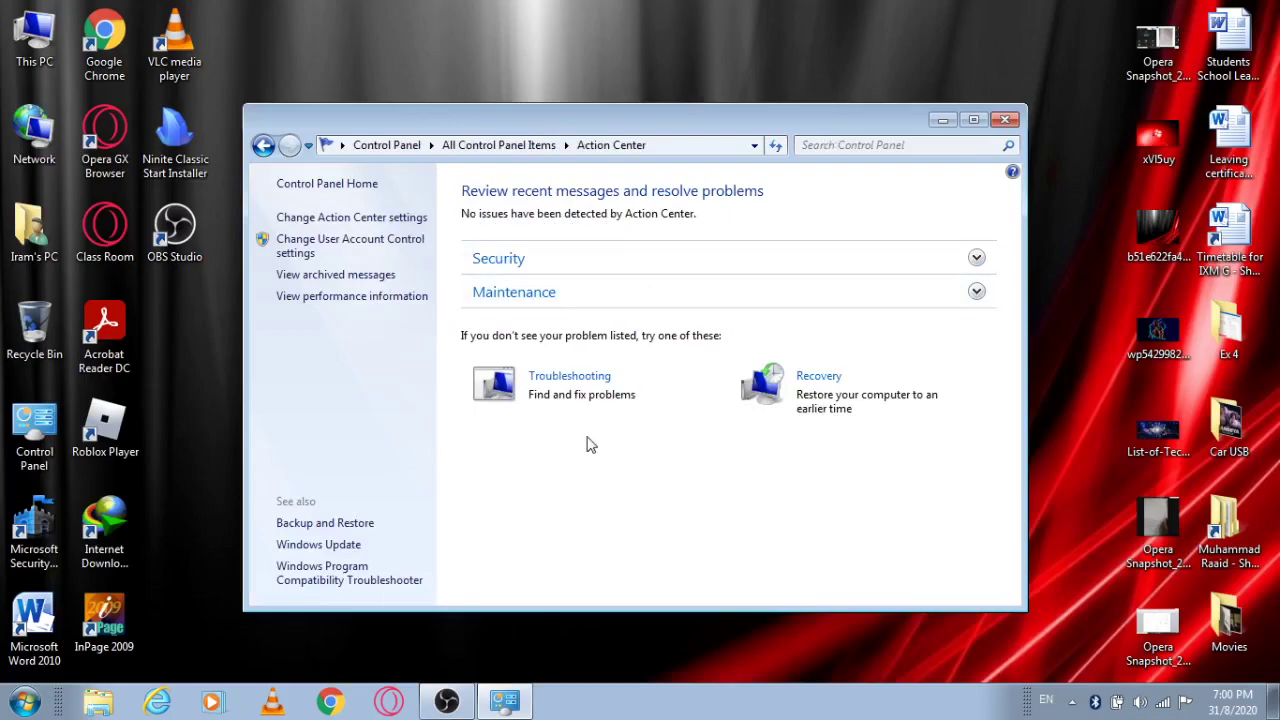
Close Action Center and search the Start menu for 'Services.msc'.
left_click(1005, 120)
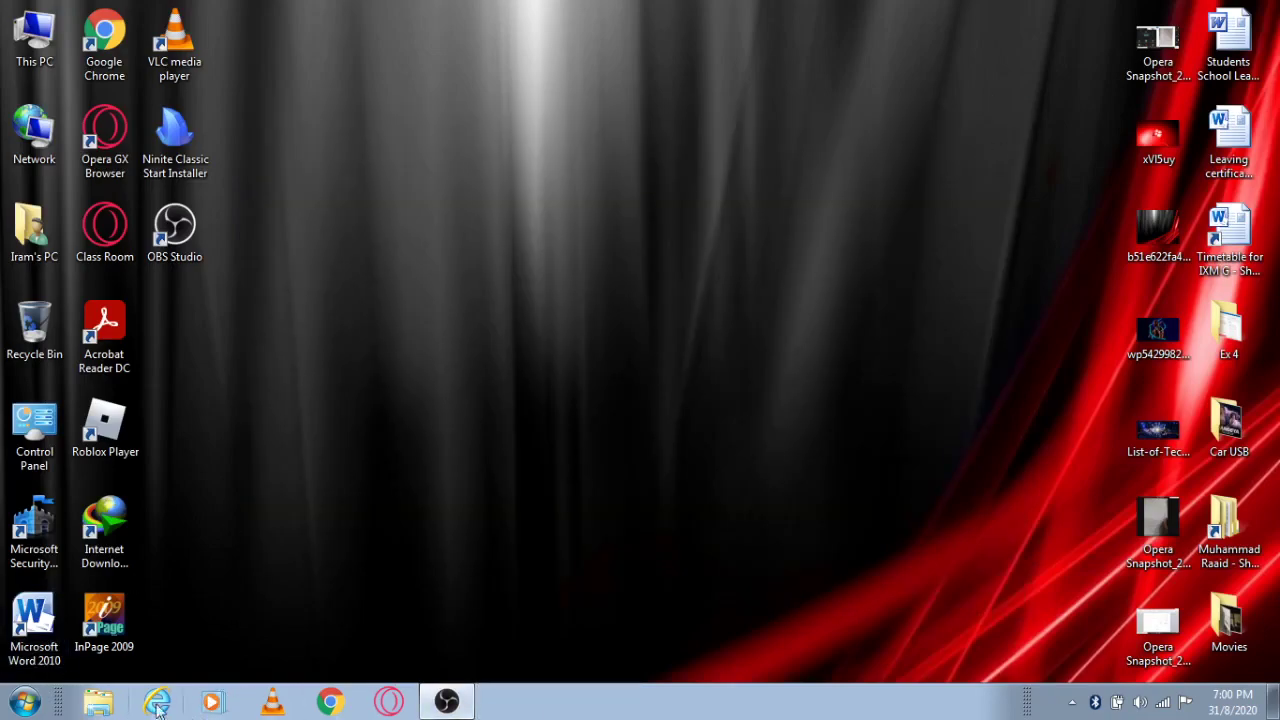
left_click(24, 703)
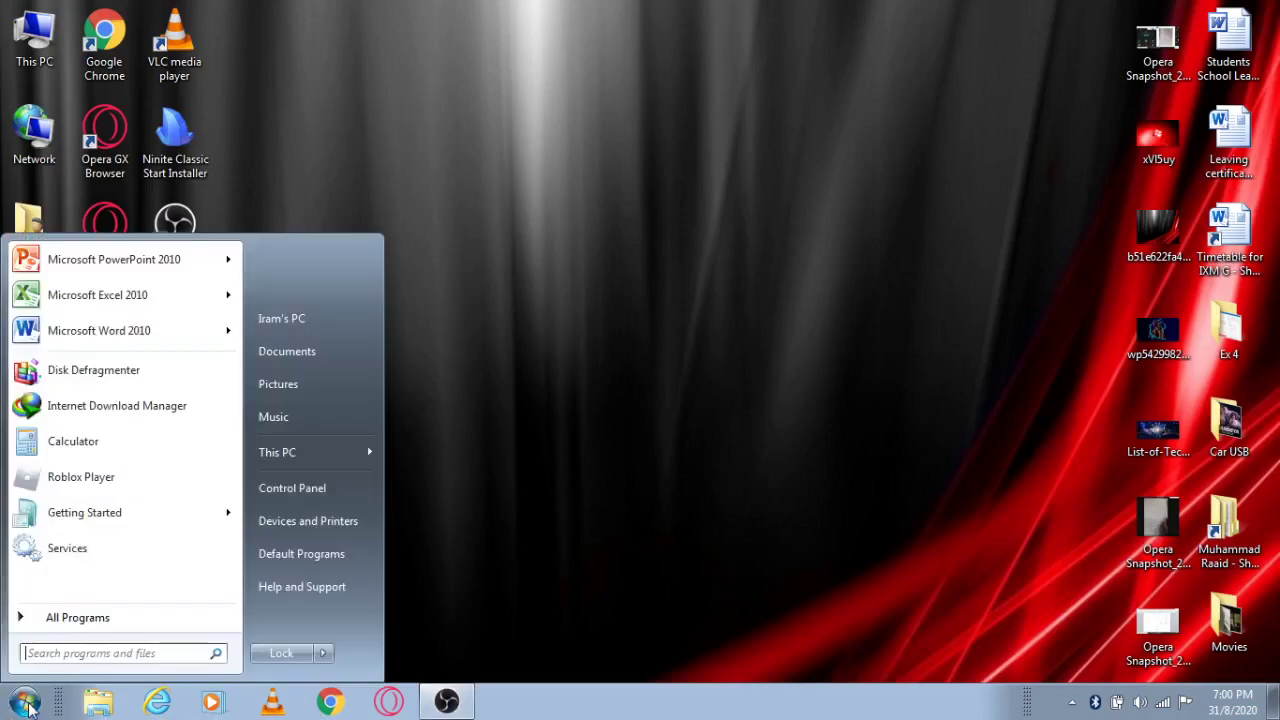
left_click(84, 655)
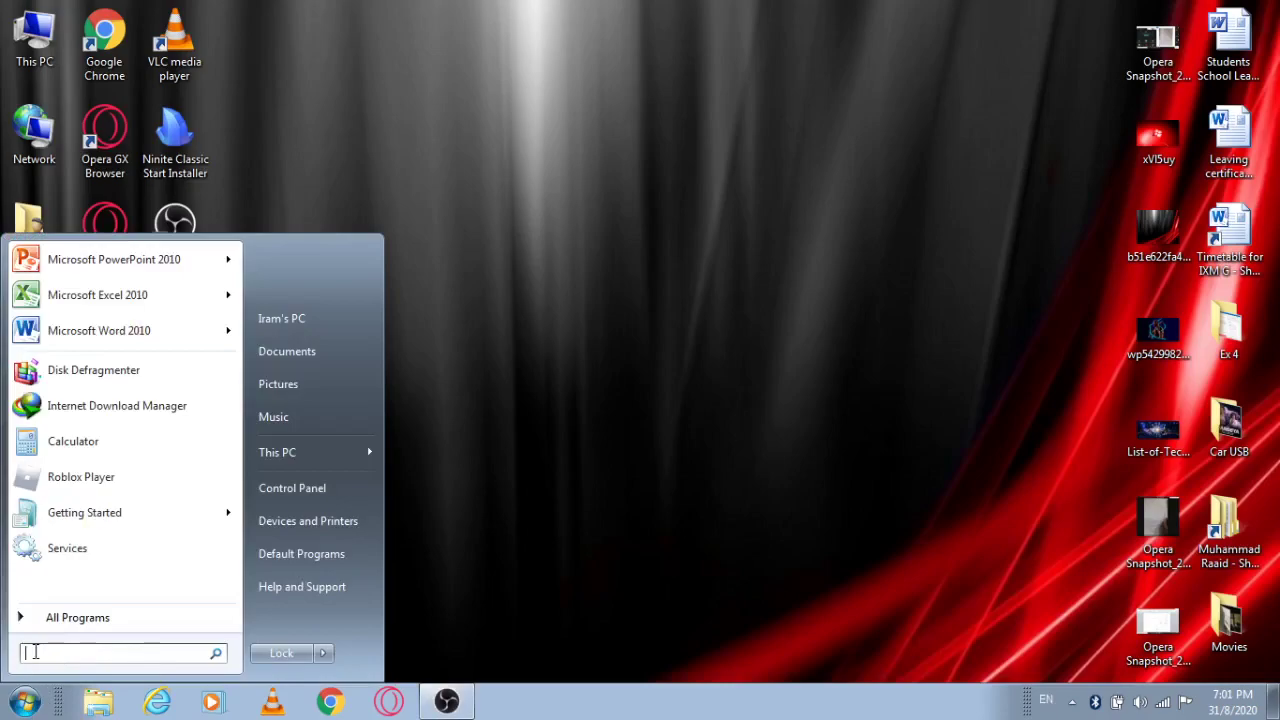
type("Ser")
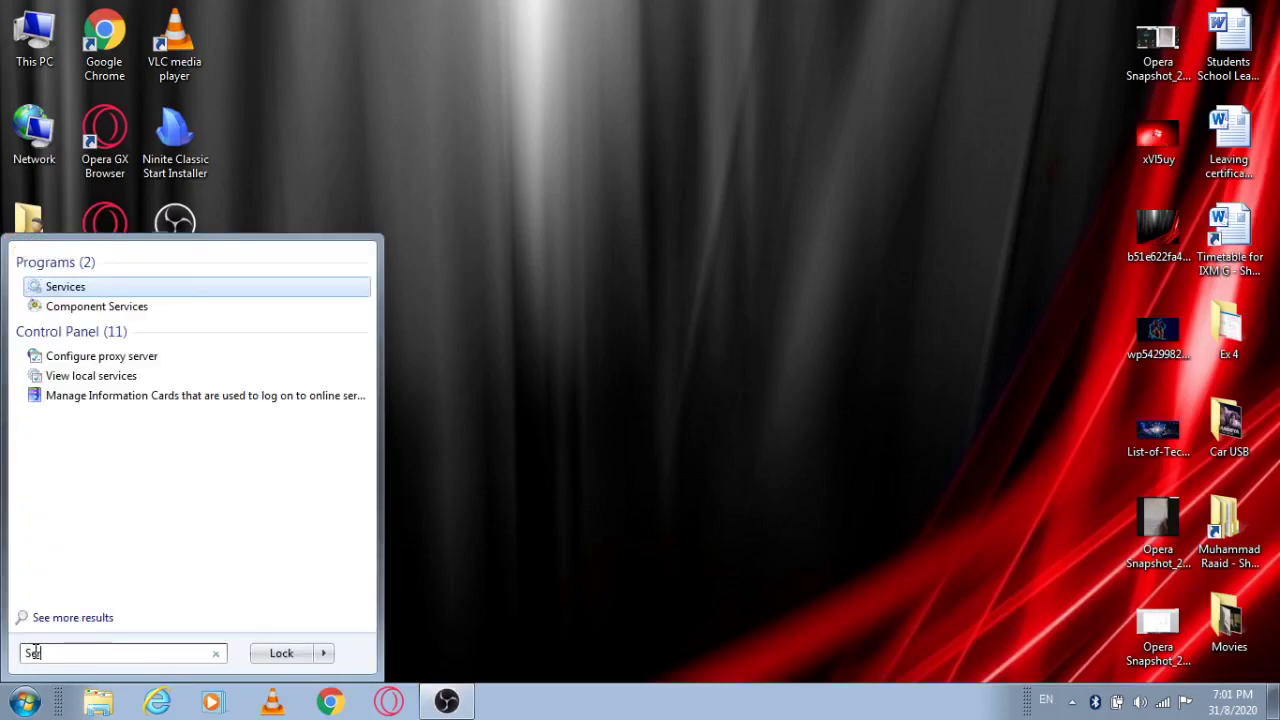
type("vices.")
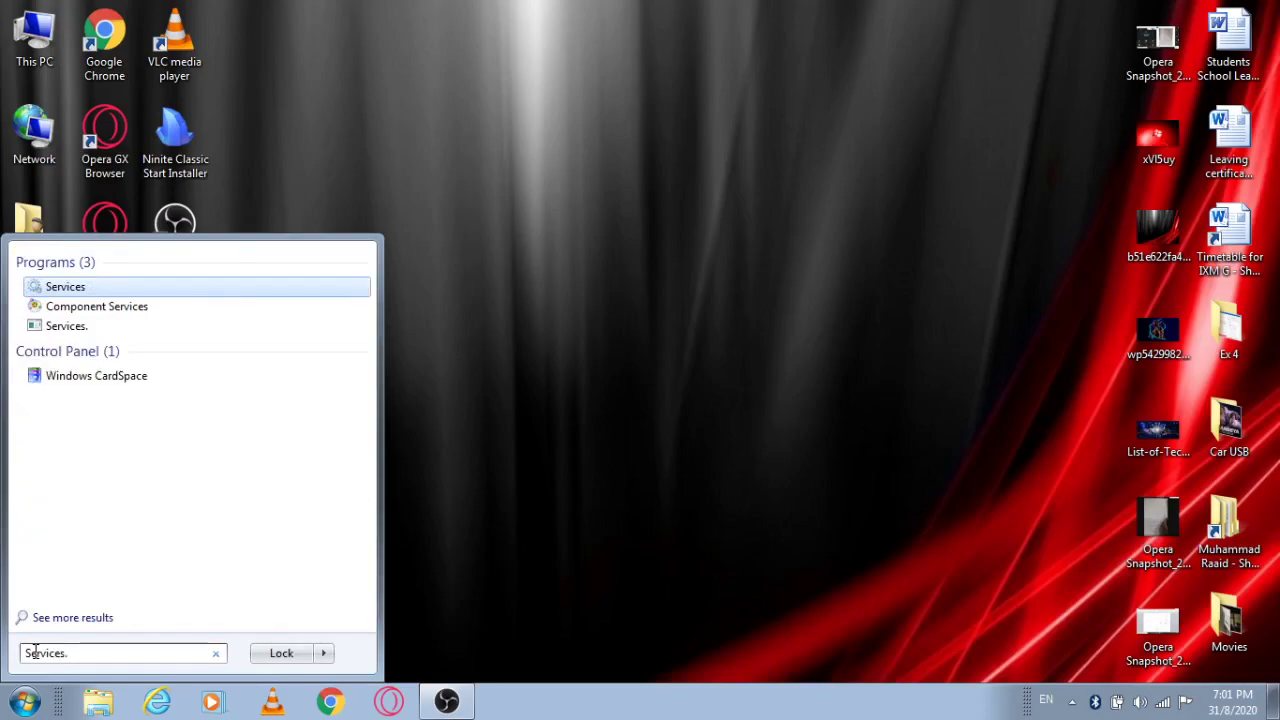
type("msc")
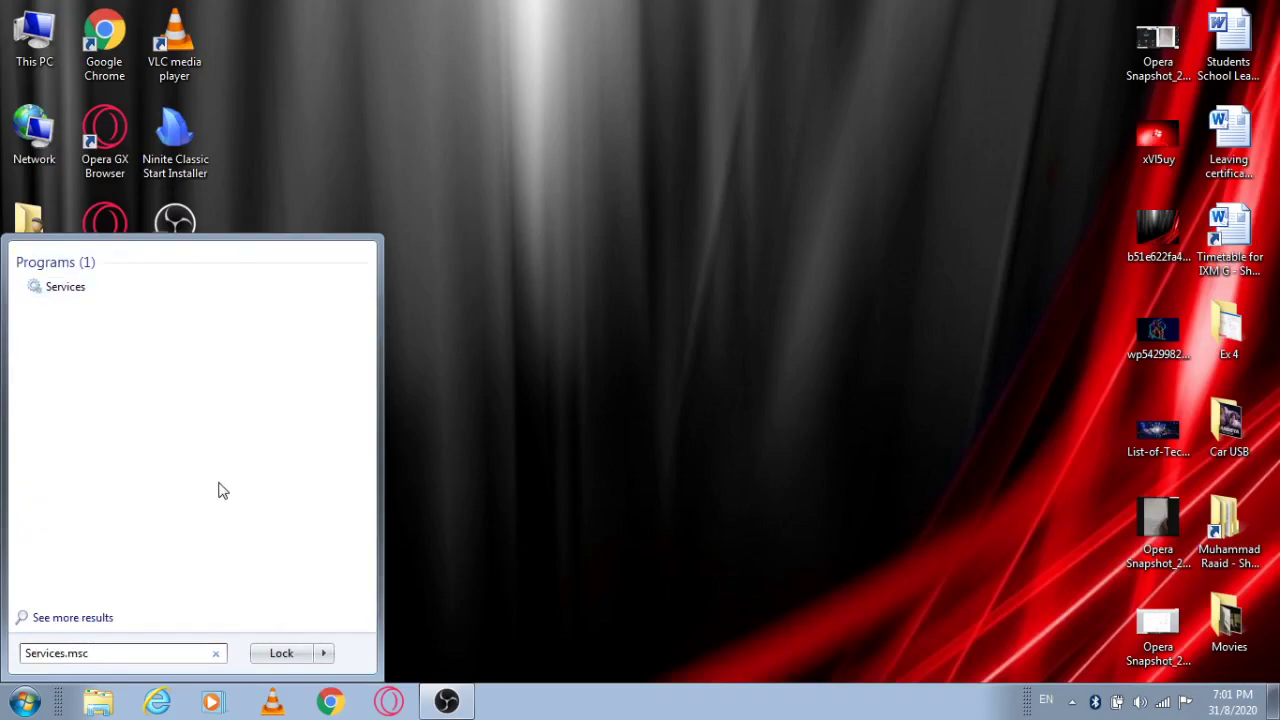
Launch Services, move its window right, and right-click the Security Center service.
left_click(72, 293)
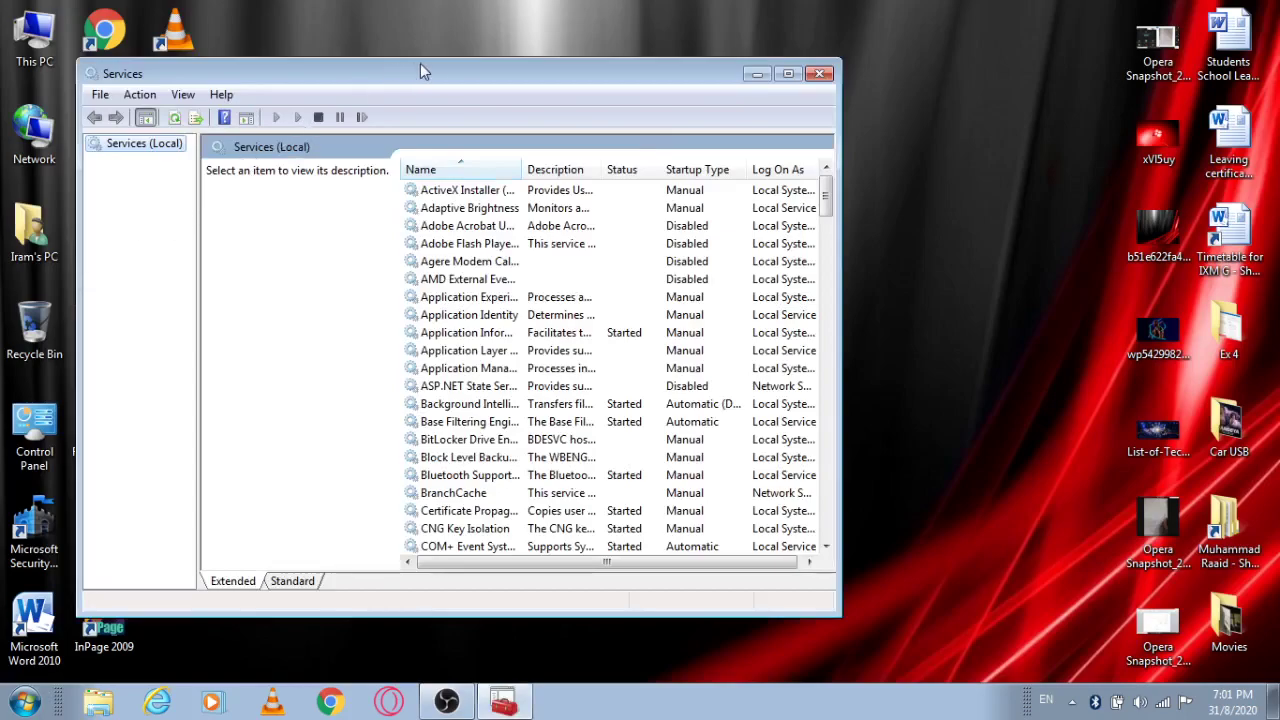
left_click_drag(420, 63, 553, 66)
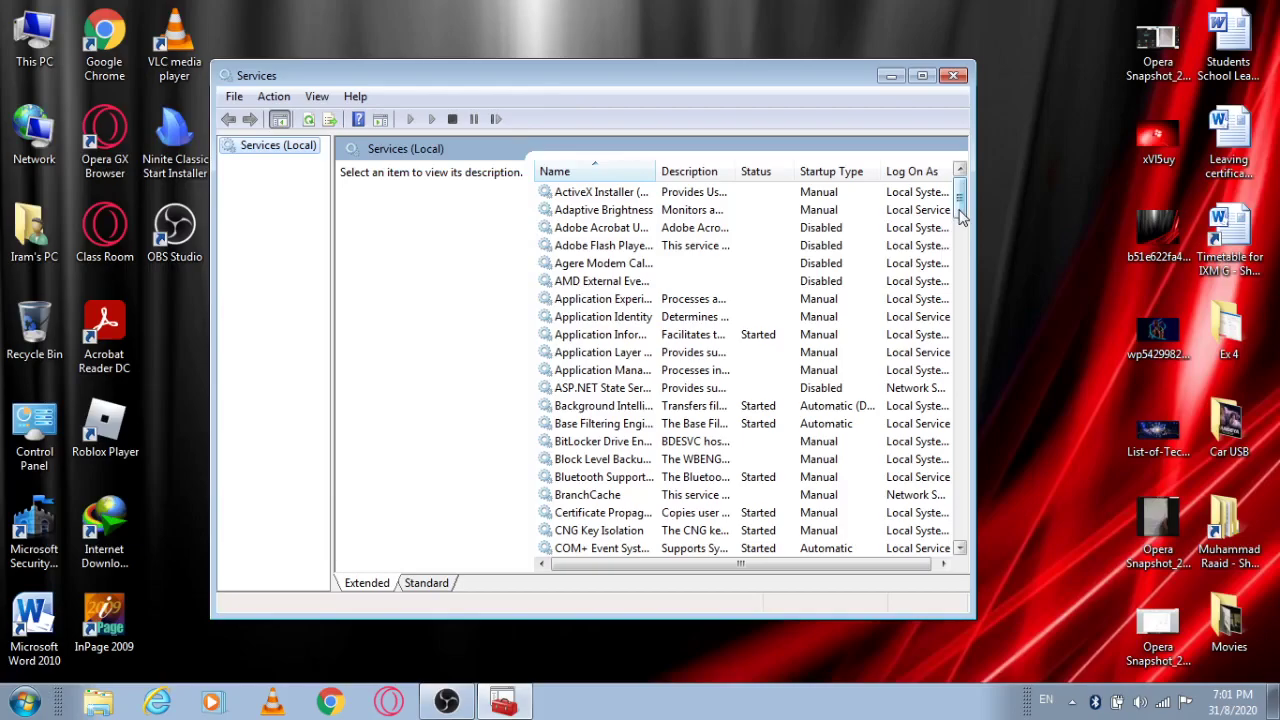
left_click_drag(963, 215, 982, 425)
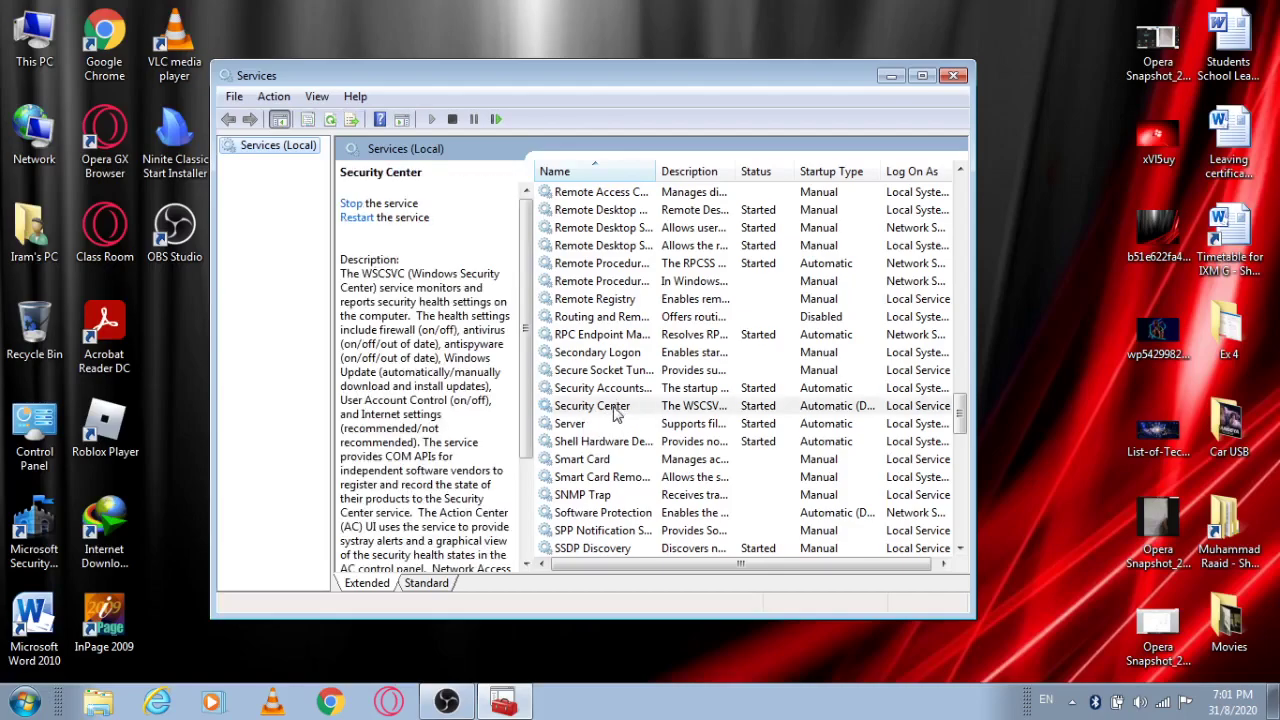
right_click(618, 408)
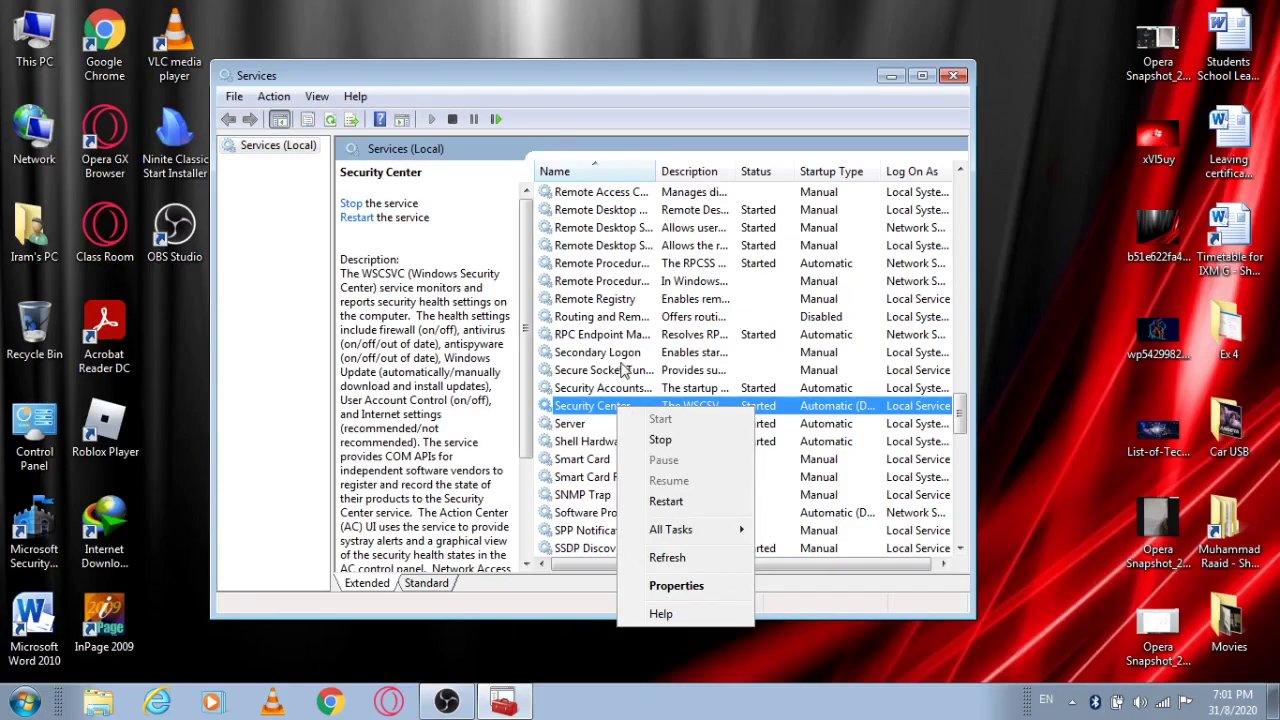
In Security Center properties, set startup type to Disabled, stop the service, and confirm.
left_click(672, 590)
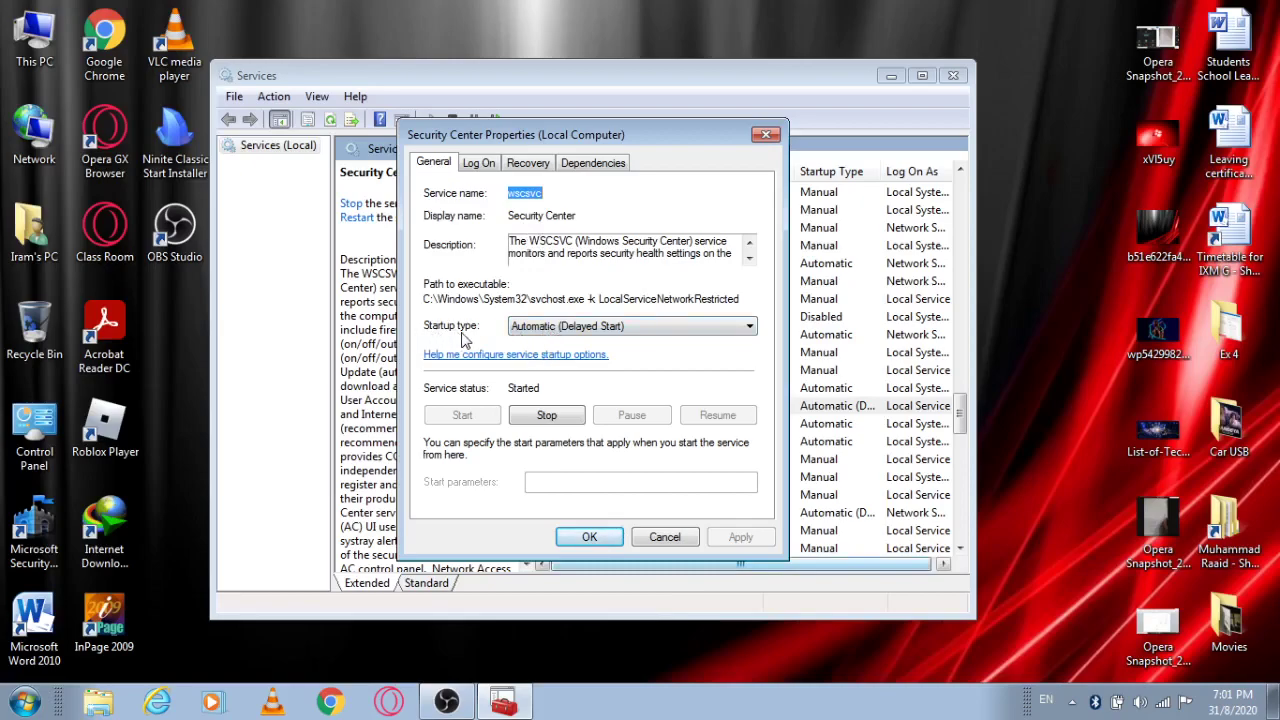
left_click(730, 331)
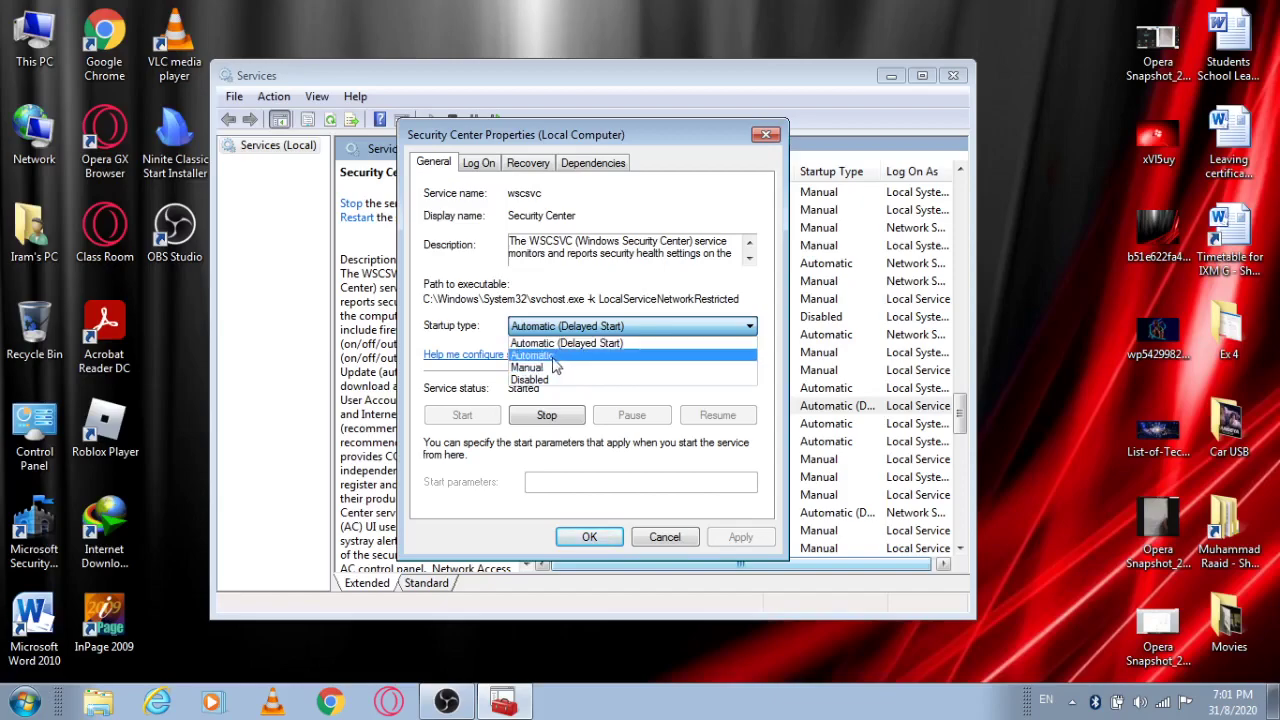
left_click(533, 381)
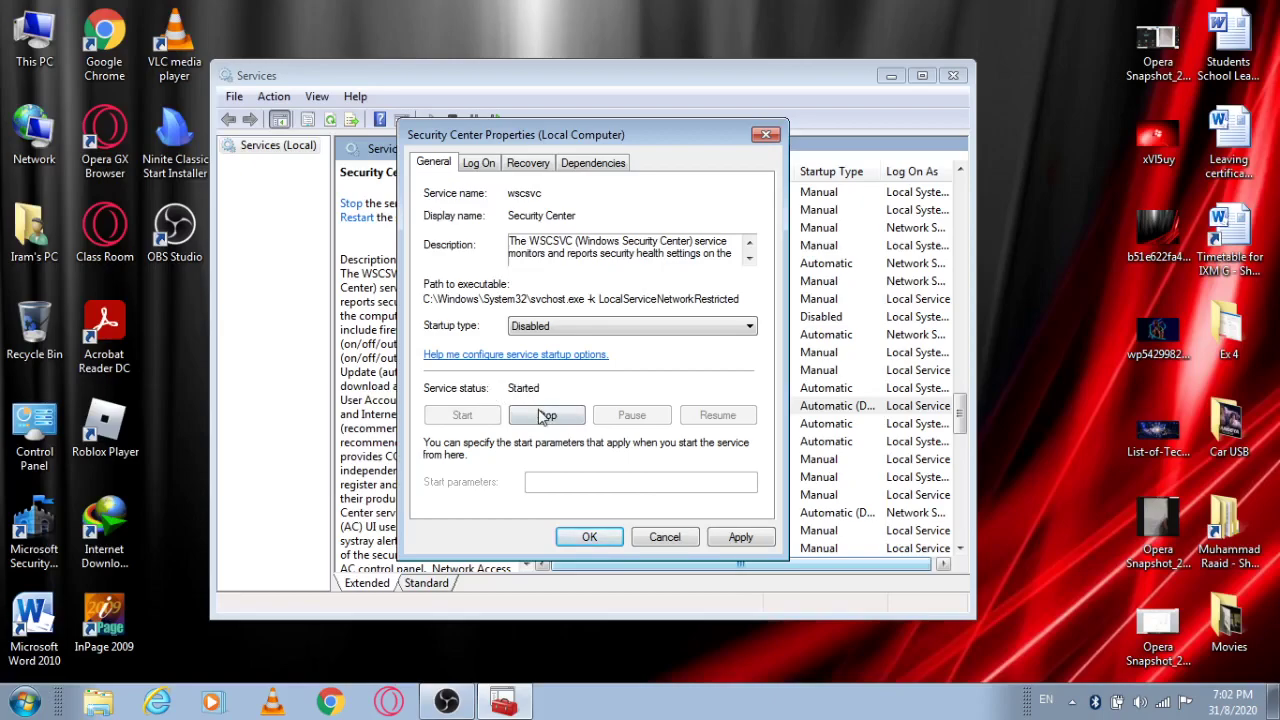
left_click(546, 416)
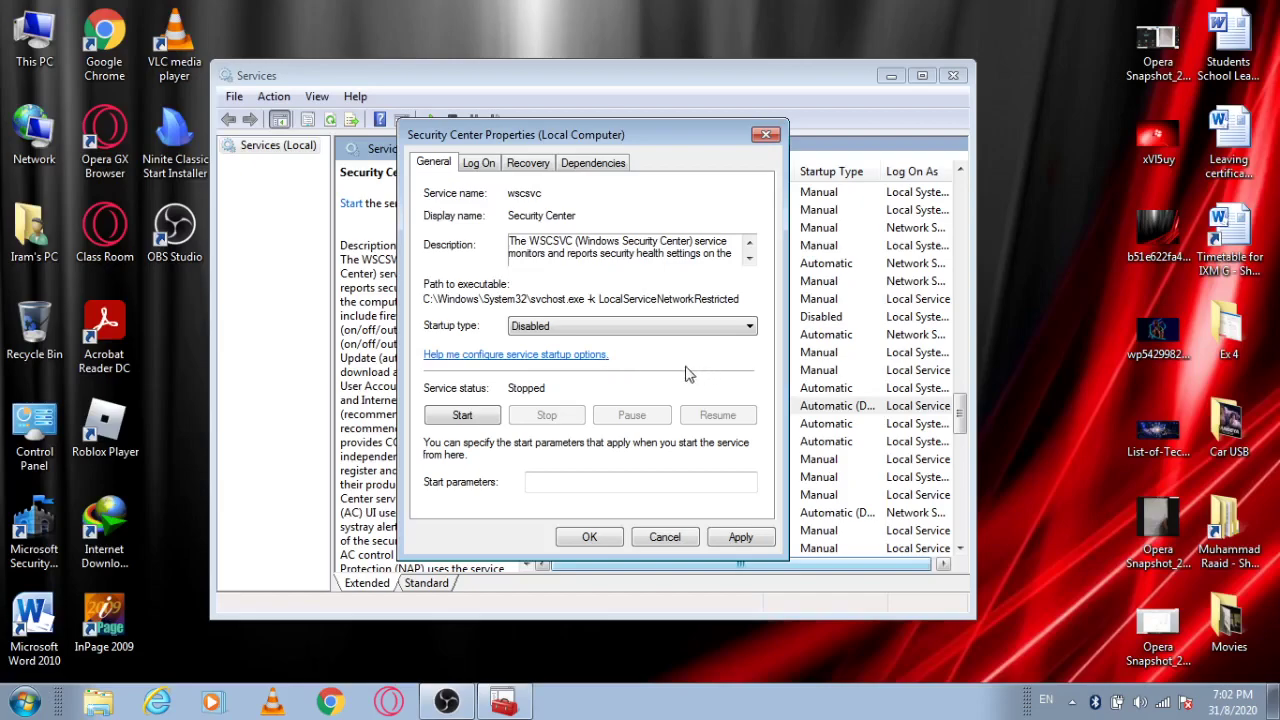
left_click(590, 540)
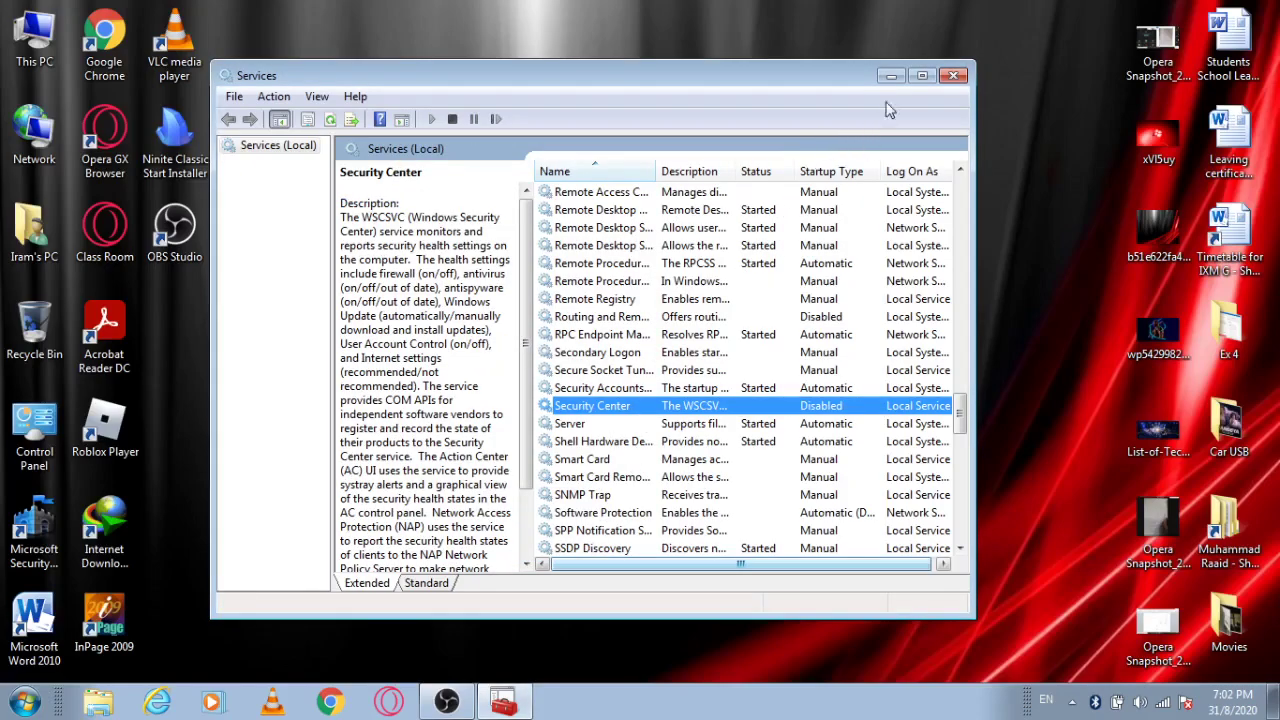
Close Services, check the Action Center warning in the tray, and restore OBS Studio.
left_click(952, 77)
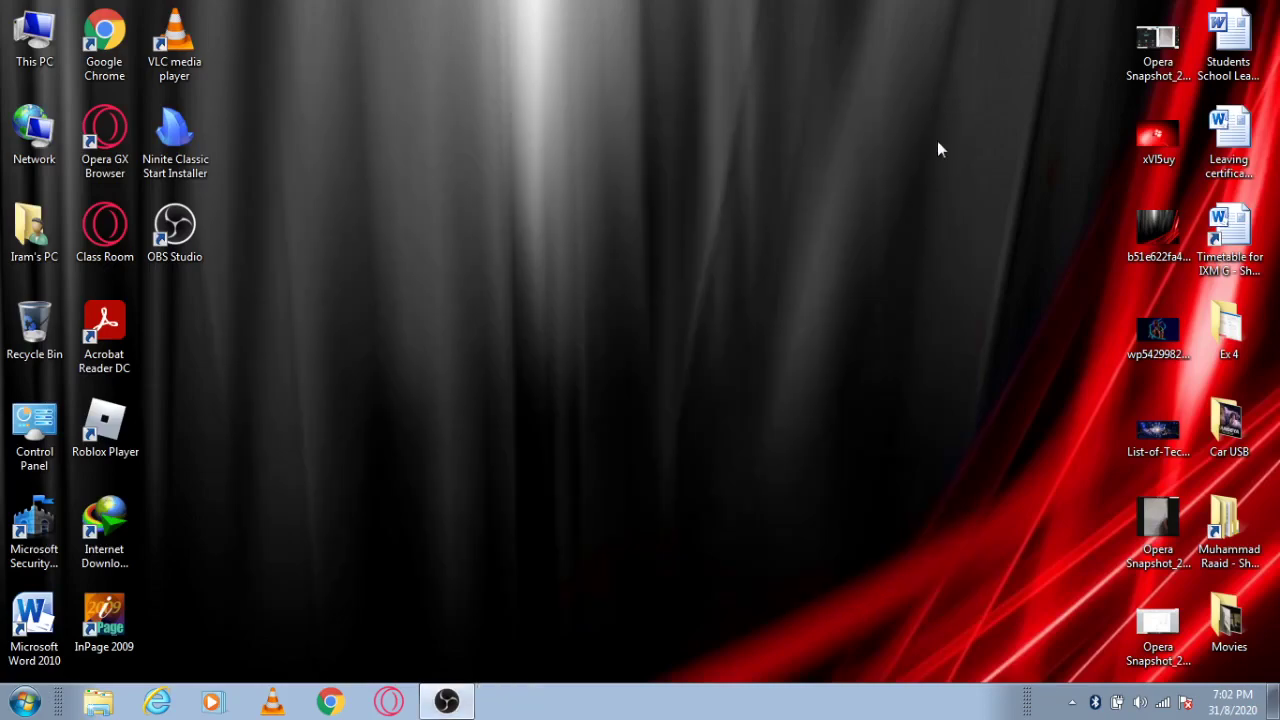
left_click(1186, 703)
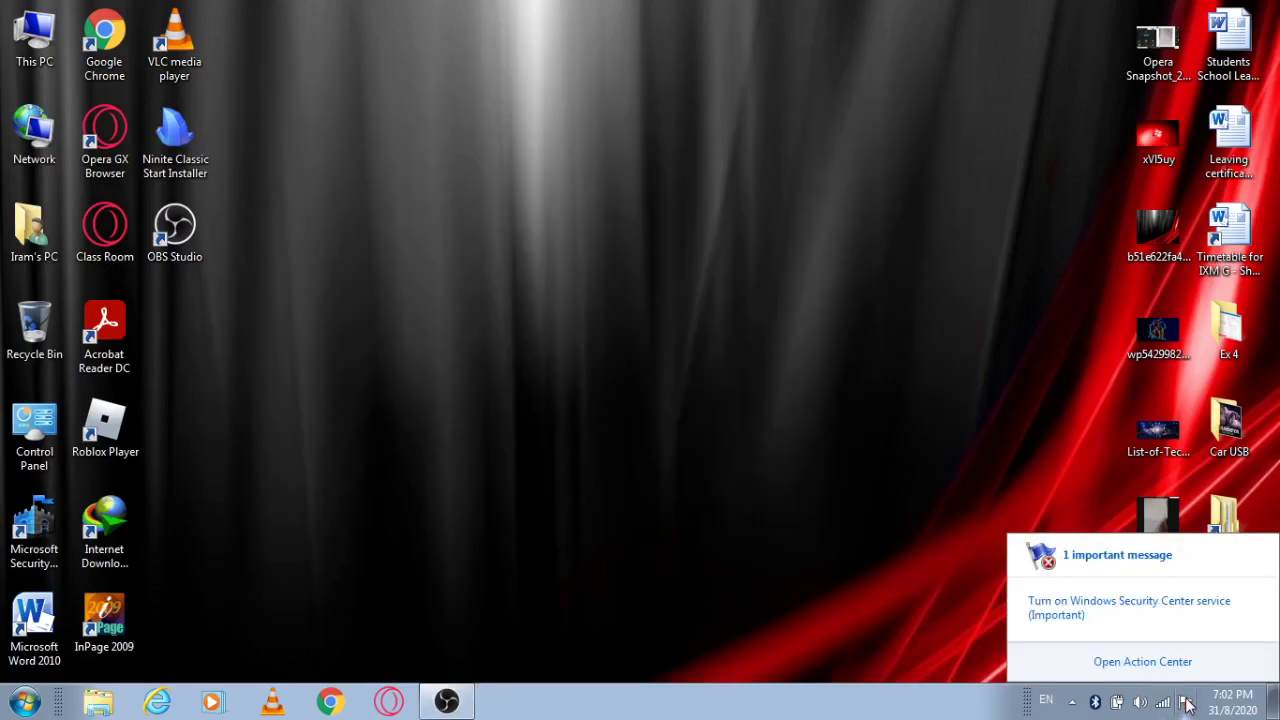
left_click(1186, 703)
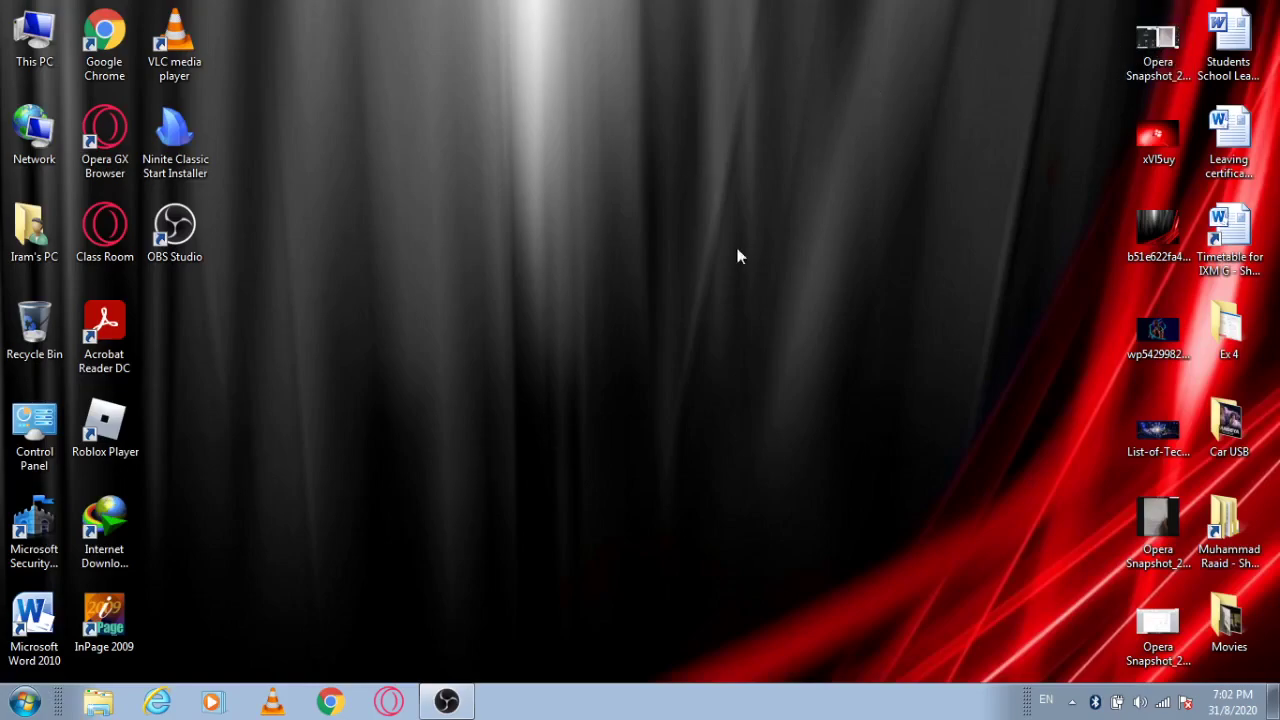
left_click(446, 703)
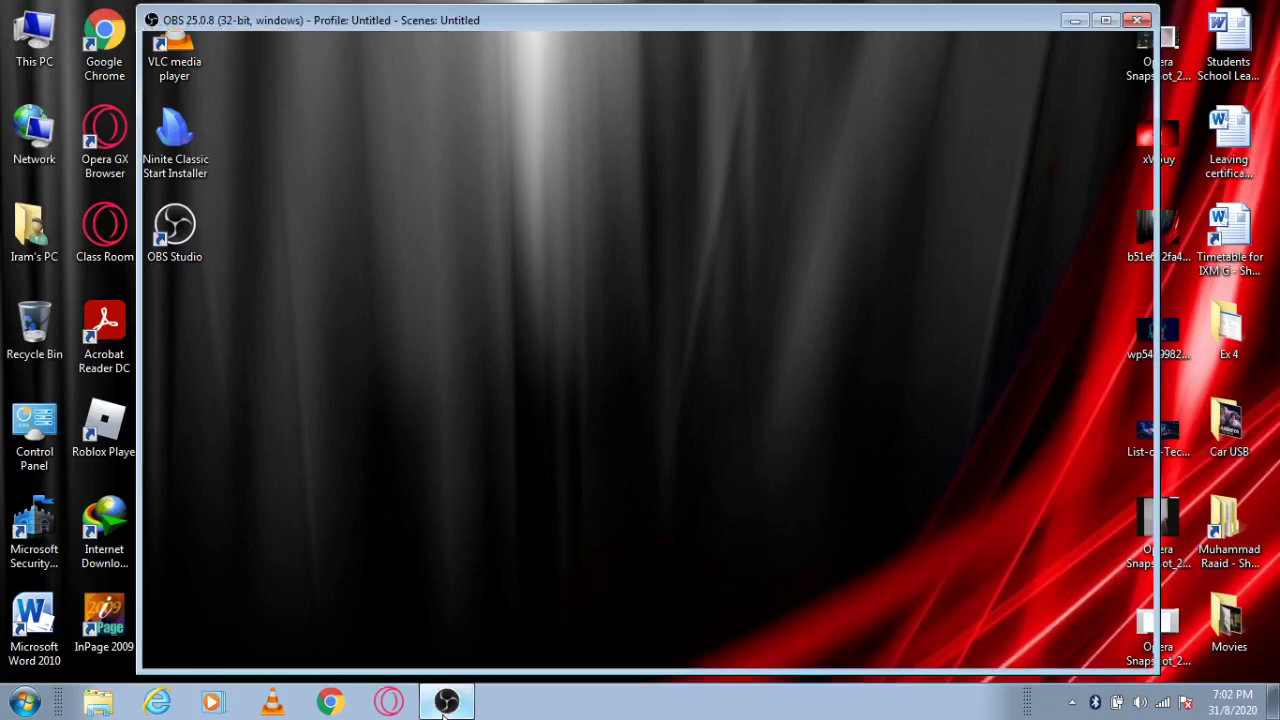